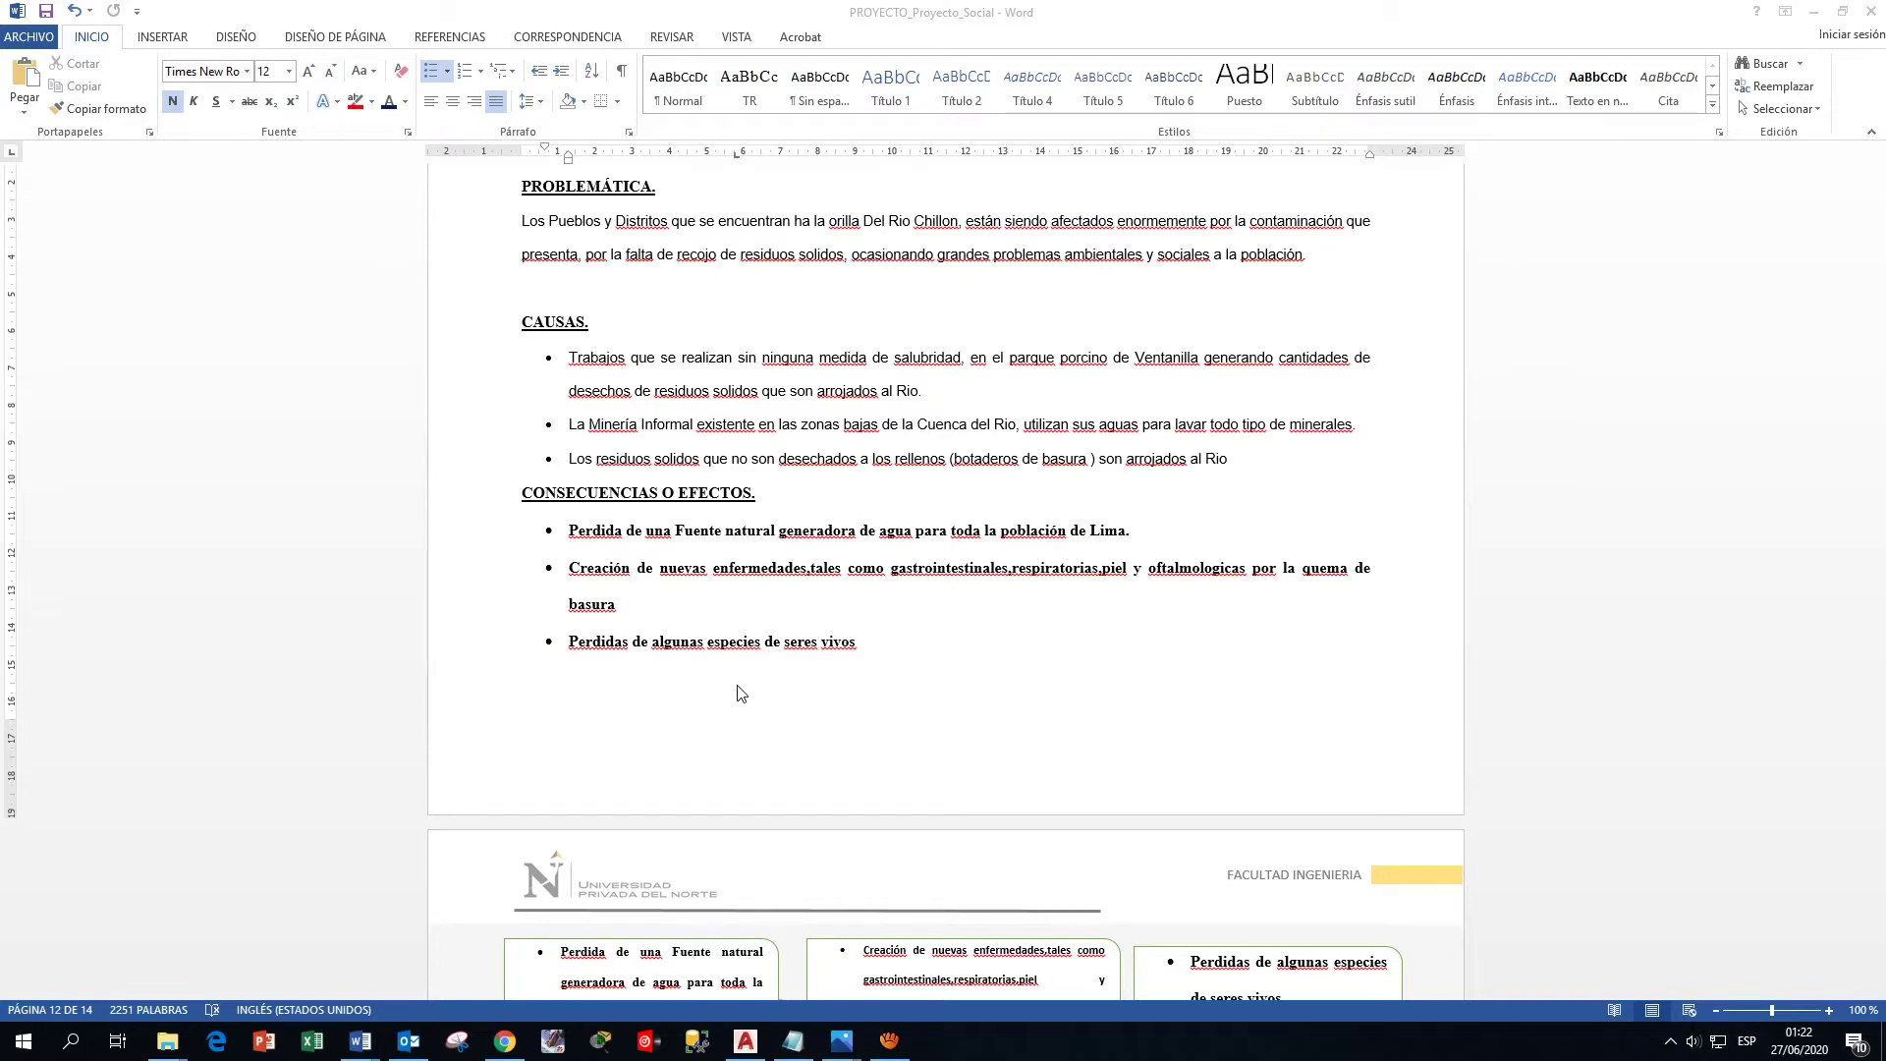
# Bring the Chrome window with the OneDrive G7 folder to the front.
pyautogui.click(505, 1043)
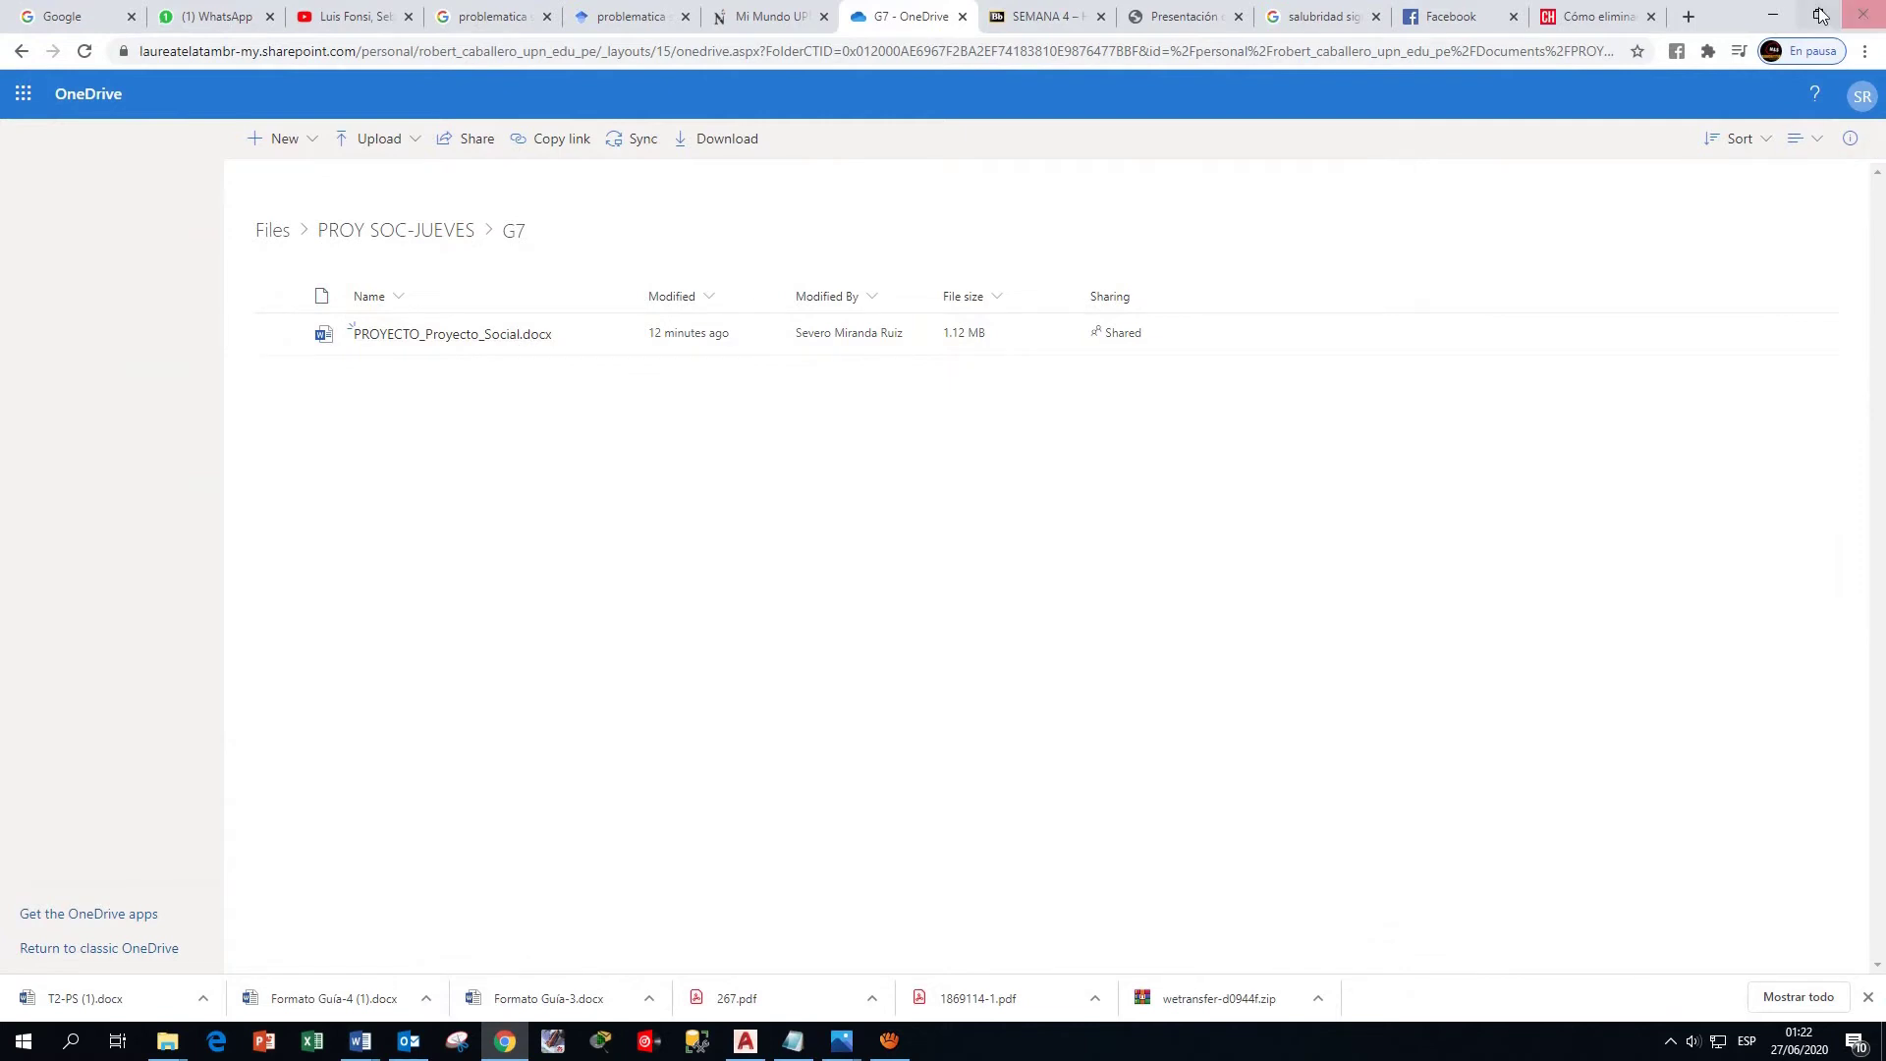
# Return to the document and ignore all occurrences of 'Trabajos' as a misspelling.
pyautogui.click(1778, 16)
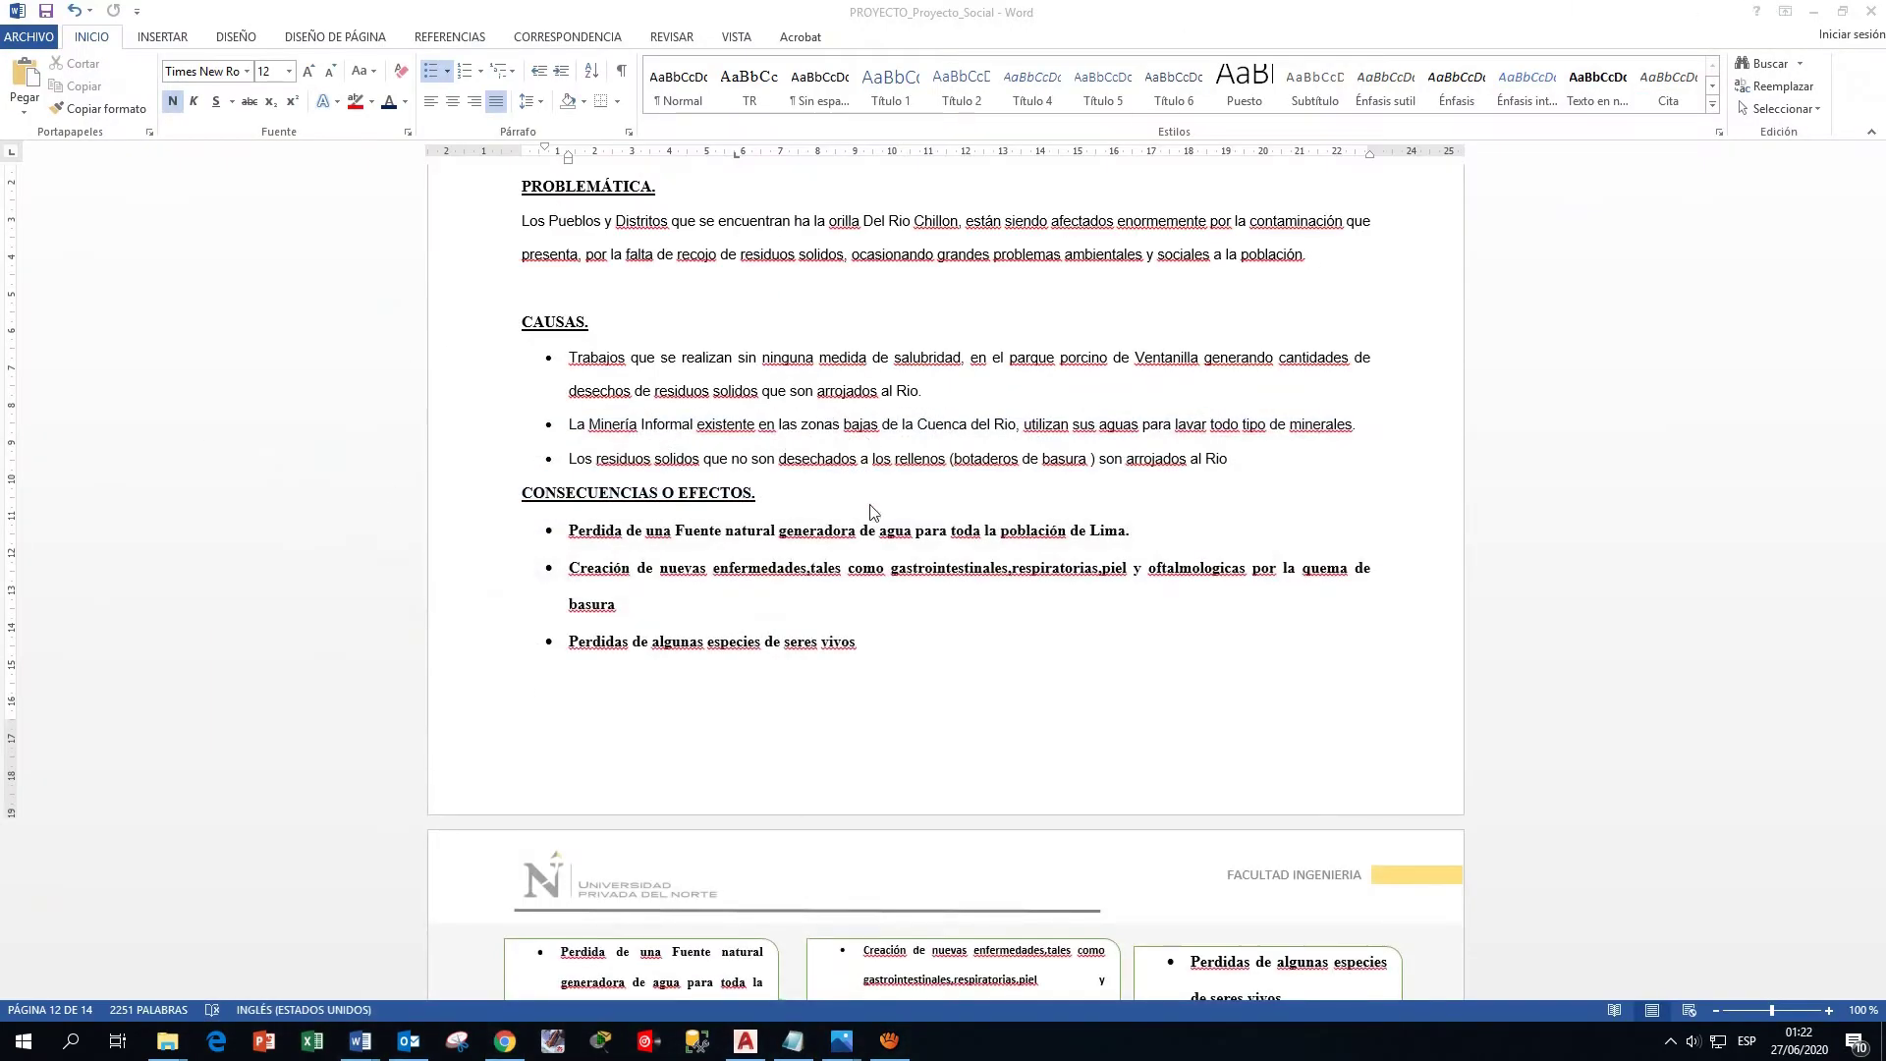
pyautogui.scroll(1, 874, 511)
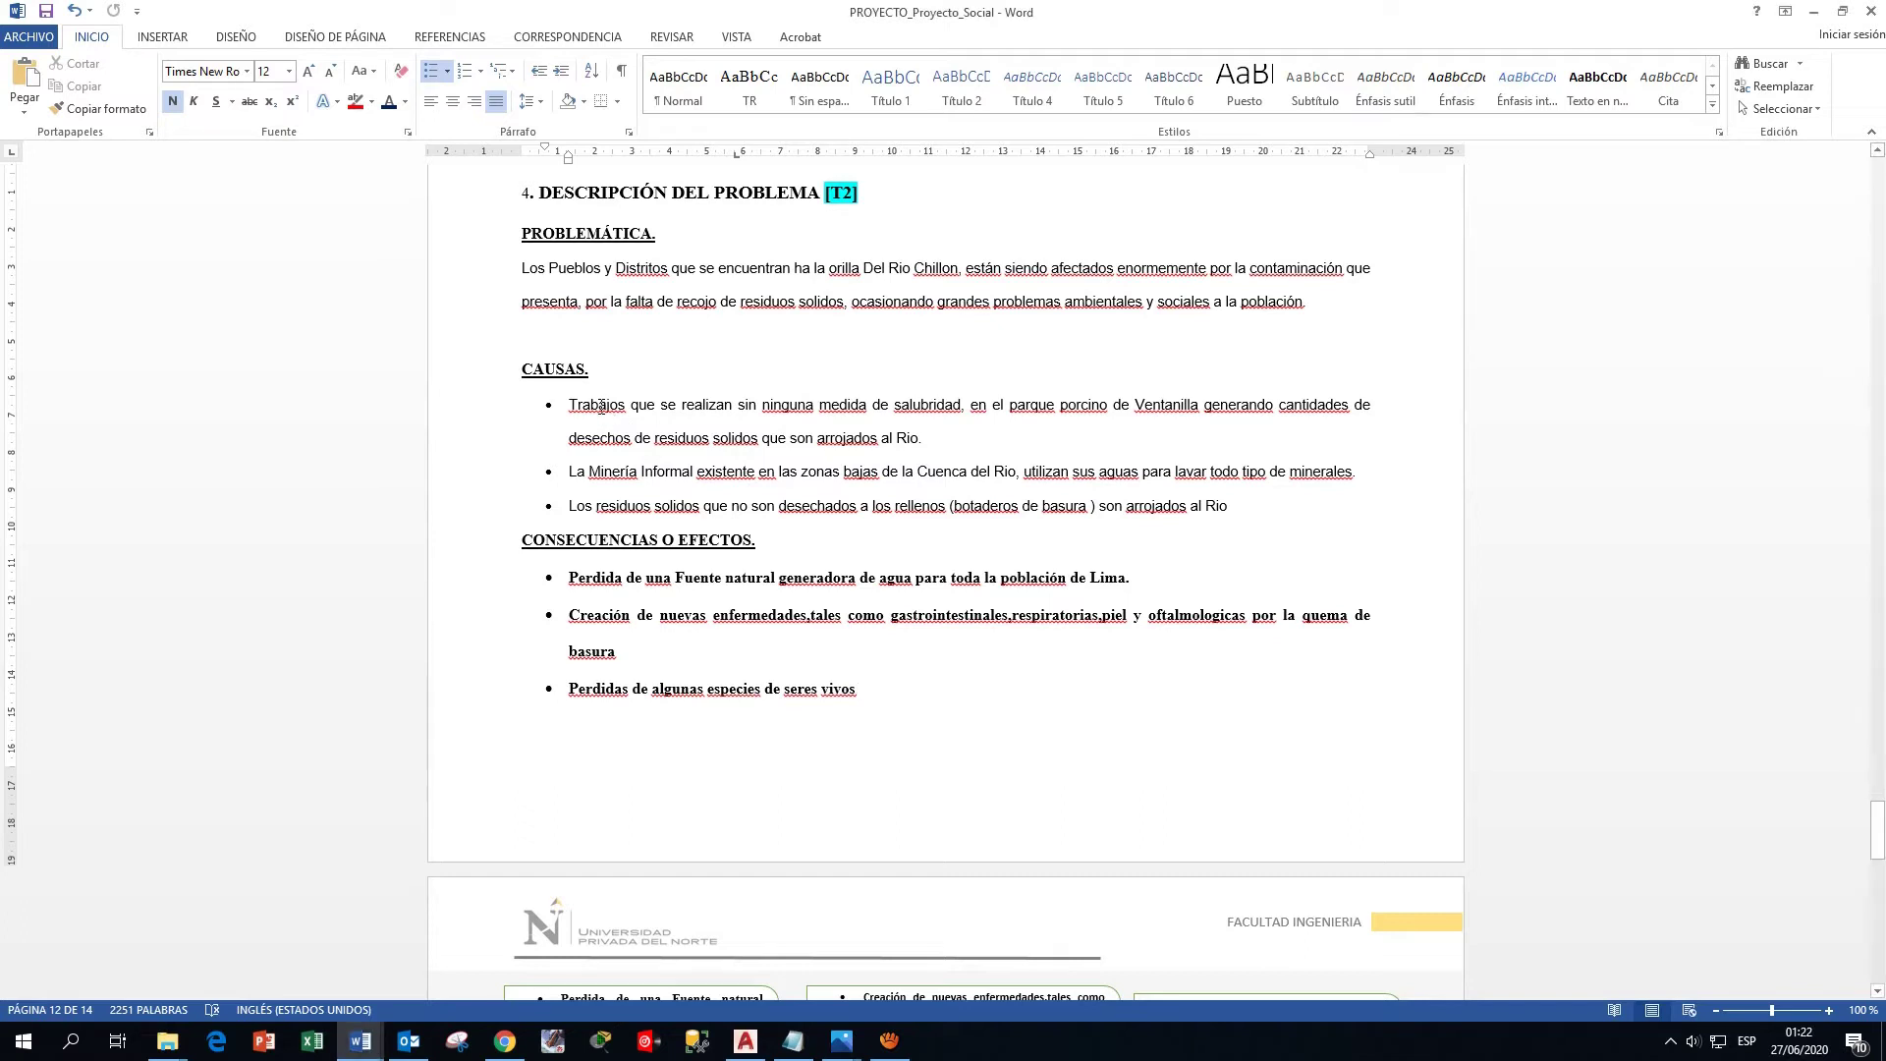
pyautogui.rightClick(601, 407)
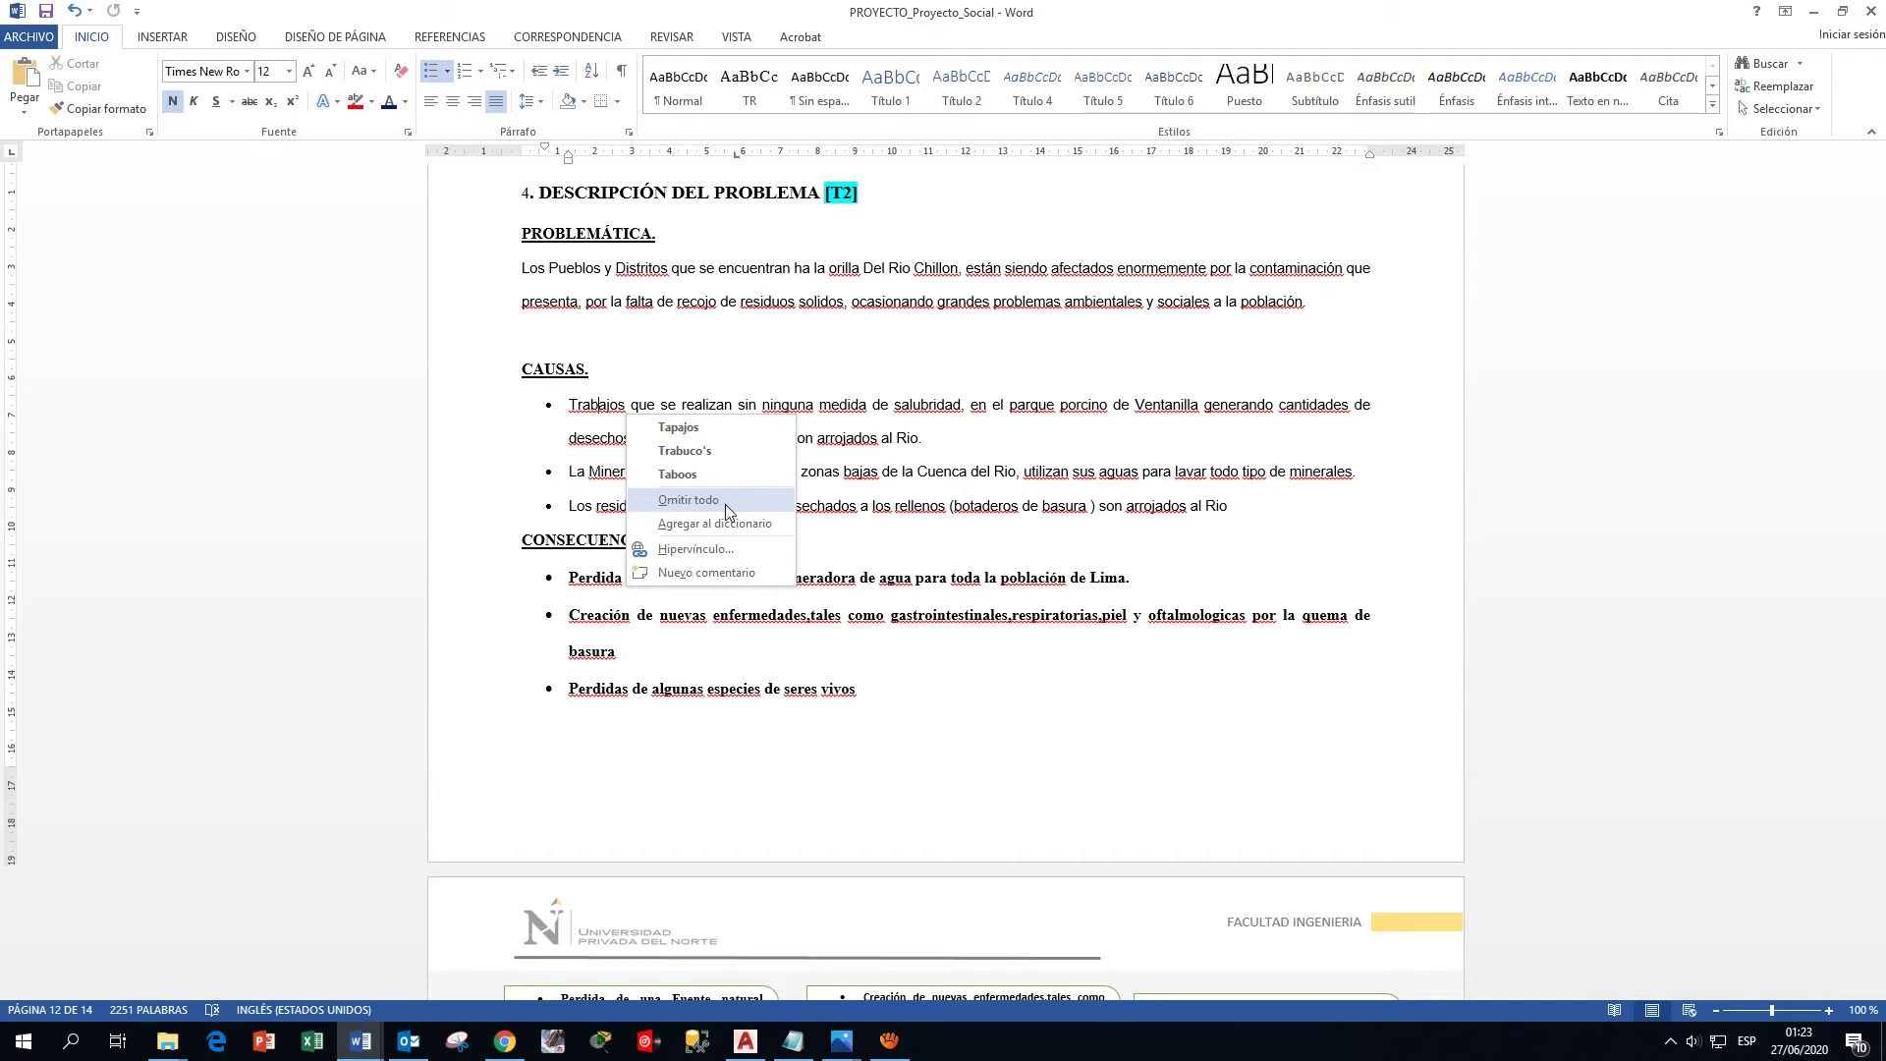
pyautogui.click(694, 501)
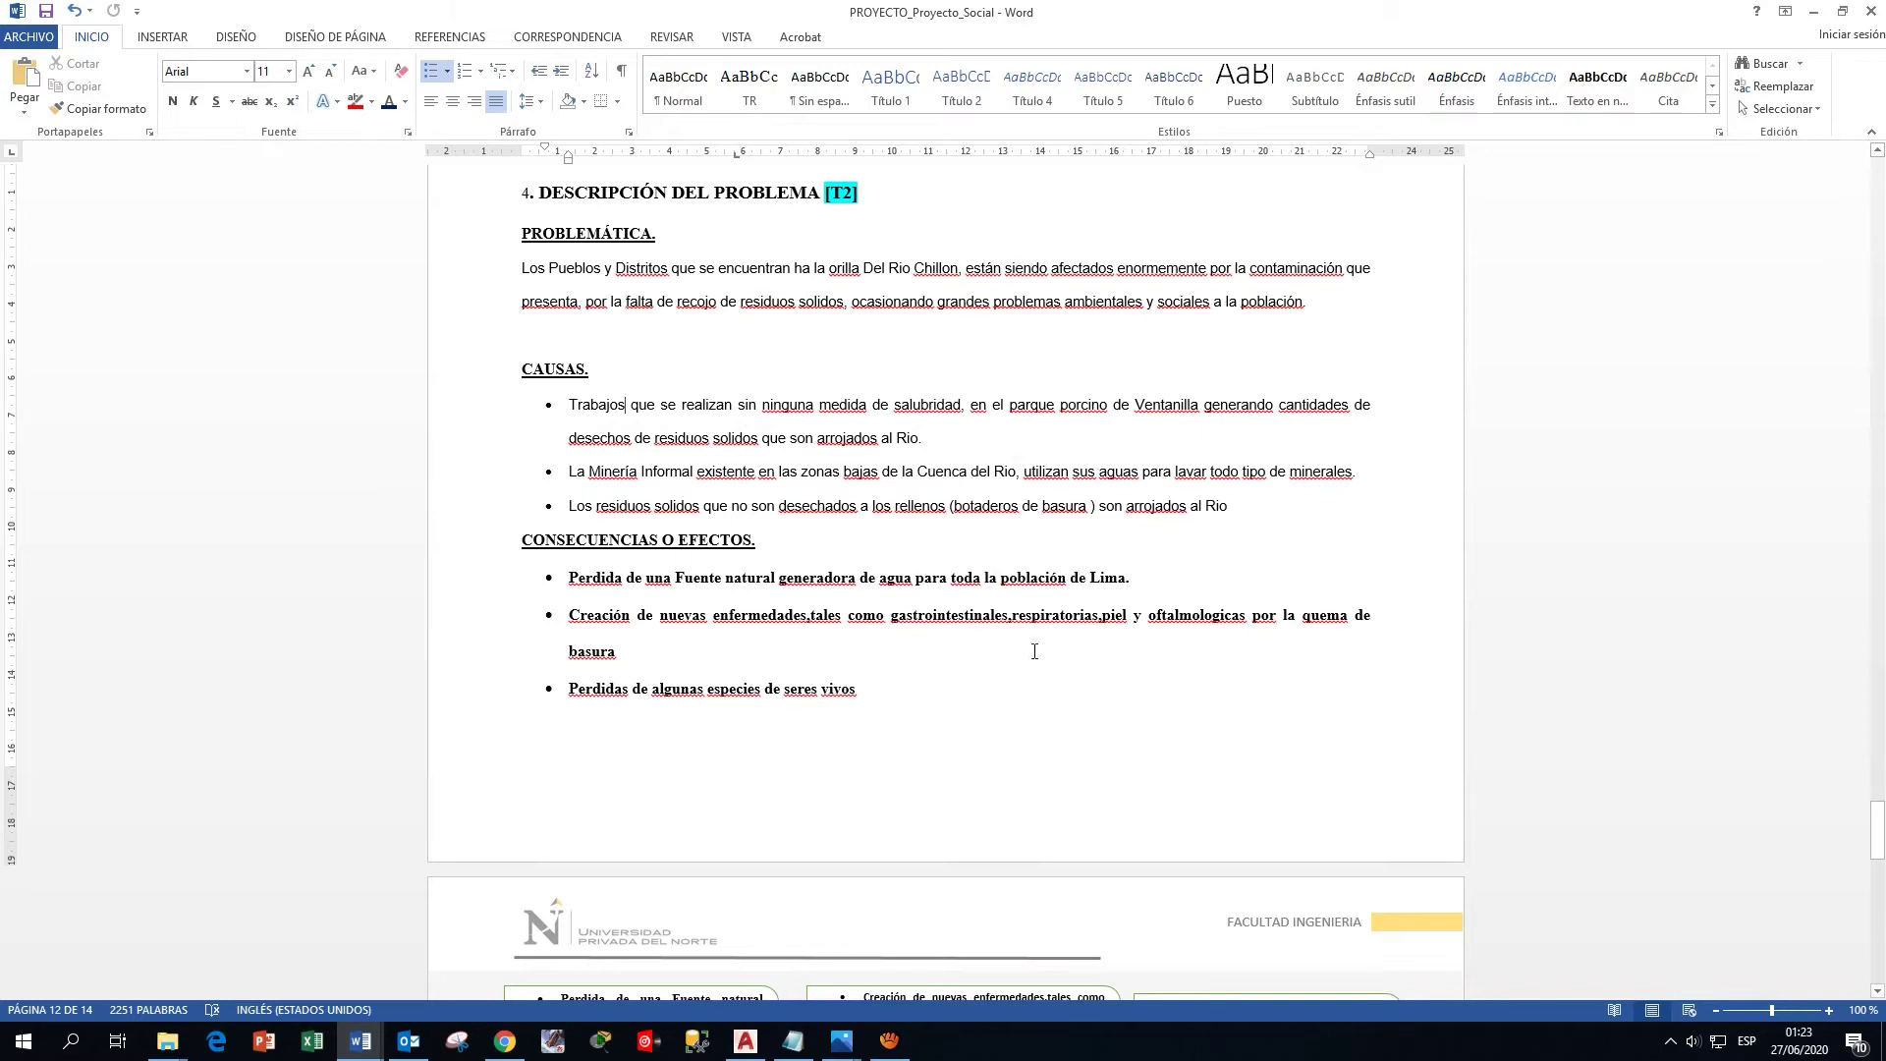
# Place the insertion point on the empty line above CAUSAS.
pyautogui.scroll(3, 1035, 651)
pyautogui.scroll(2, 1051, 678)
pyautogui.scroll(-2, 1067, 707)
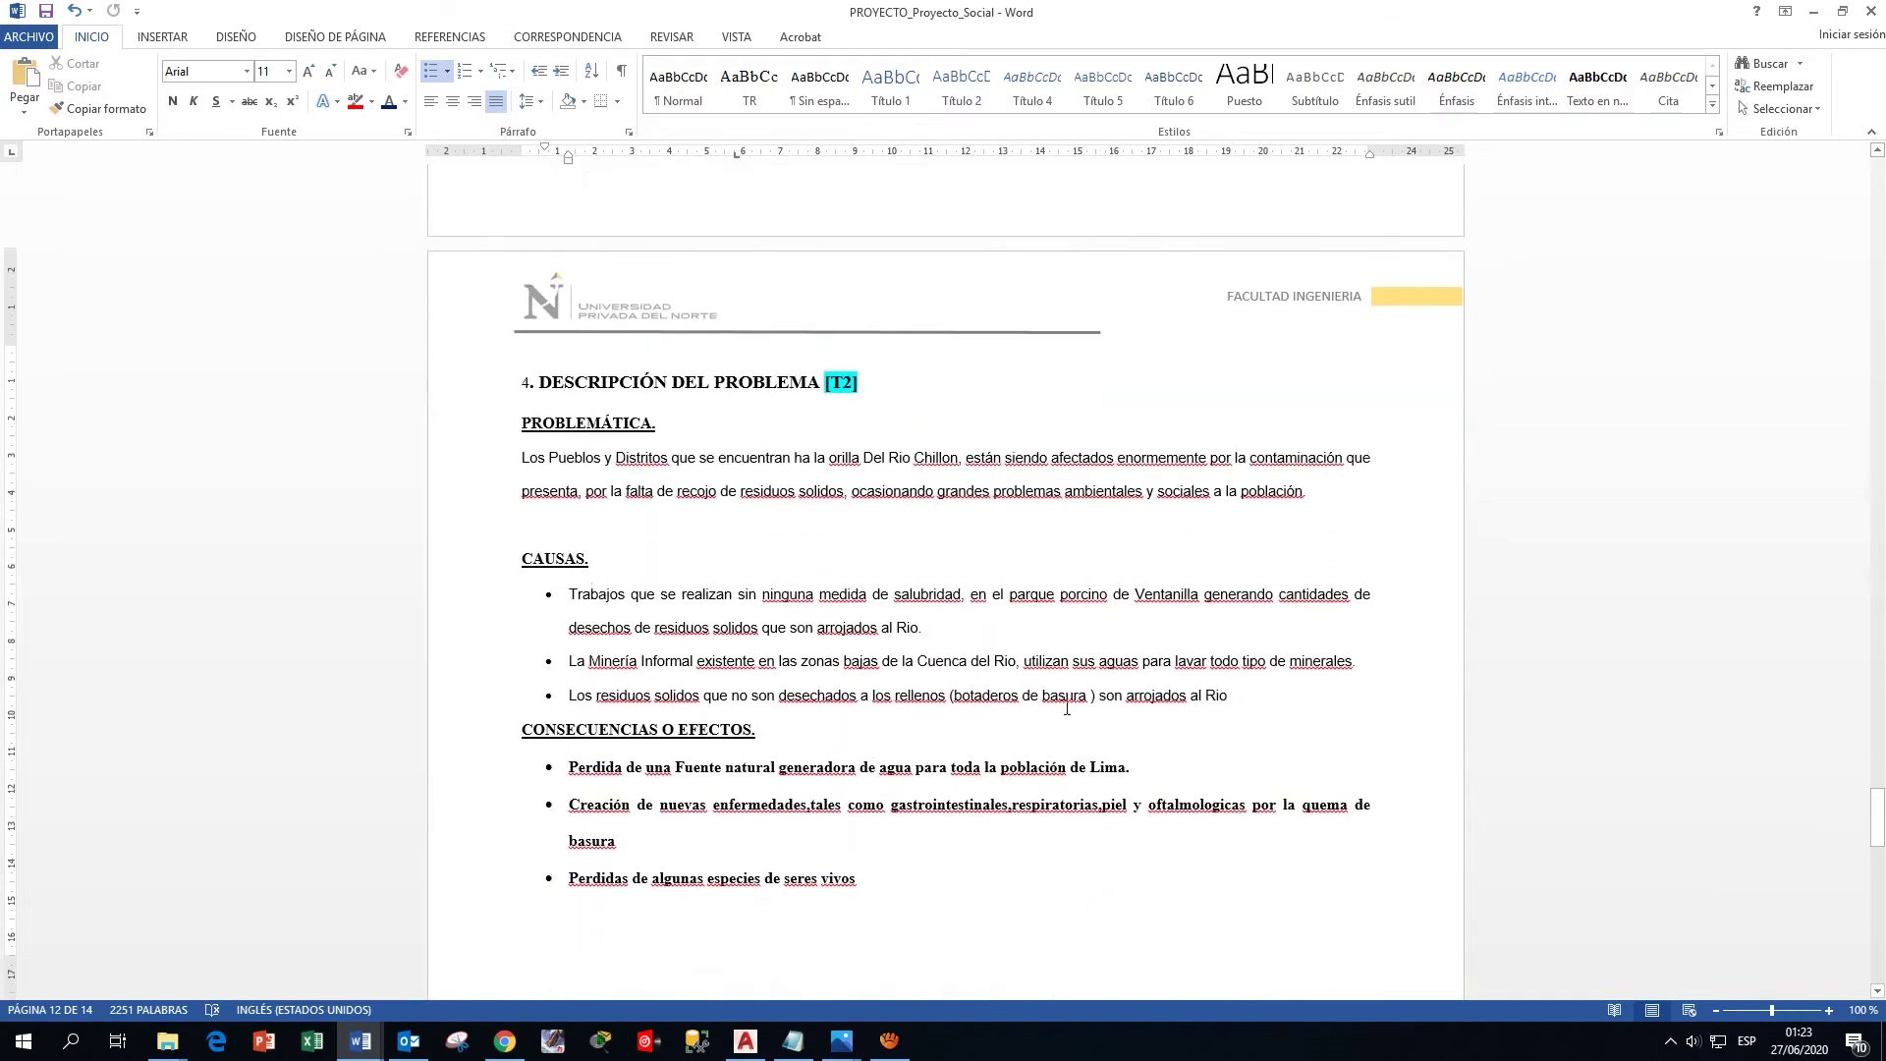
pyautogui.click(960, 538)
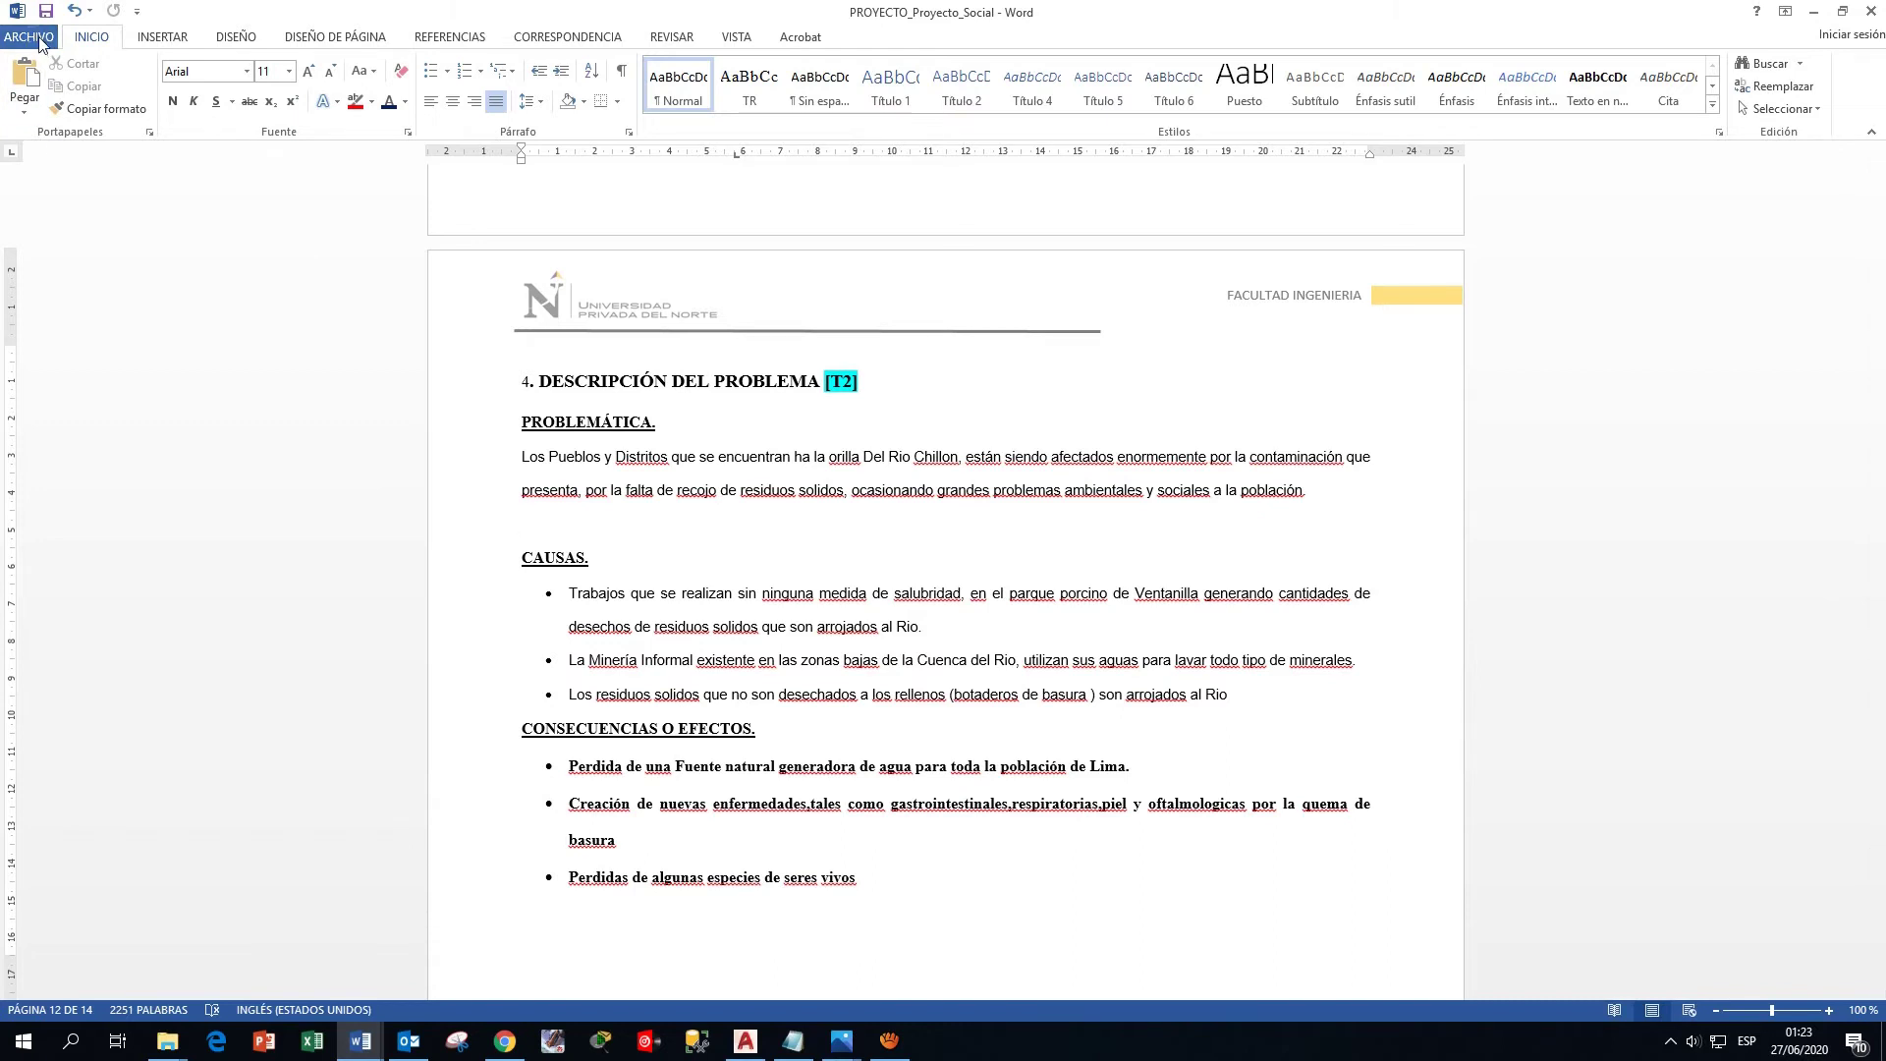
# Uncheck 'Revisar ortografía mientras se escribe' in the Revisión page of Word Options.
pyautogui.click(39, 39)
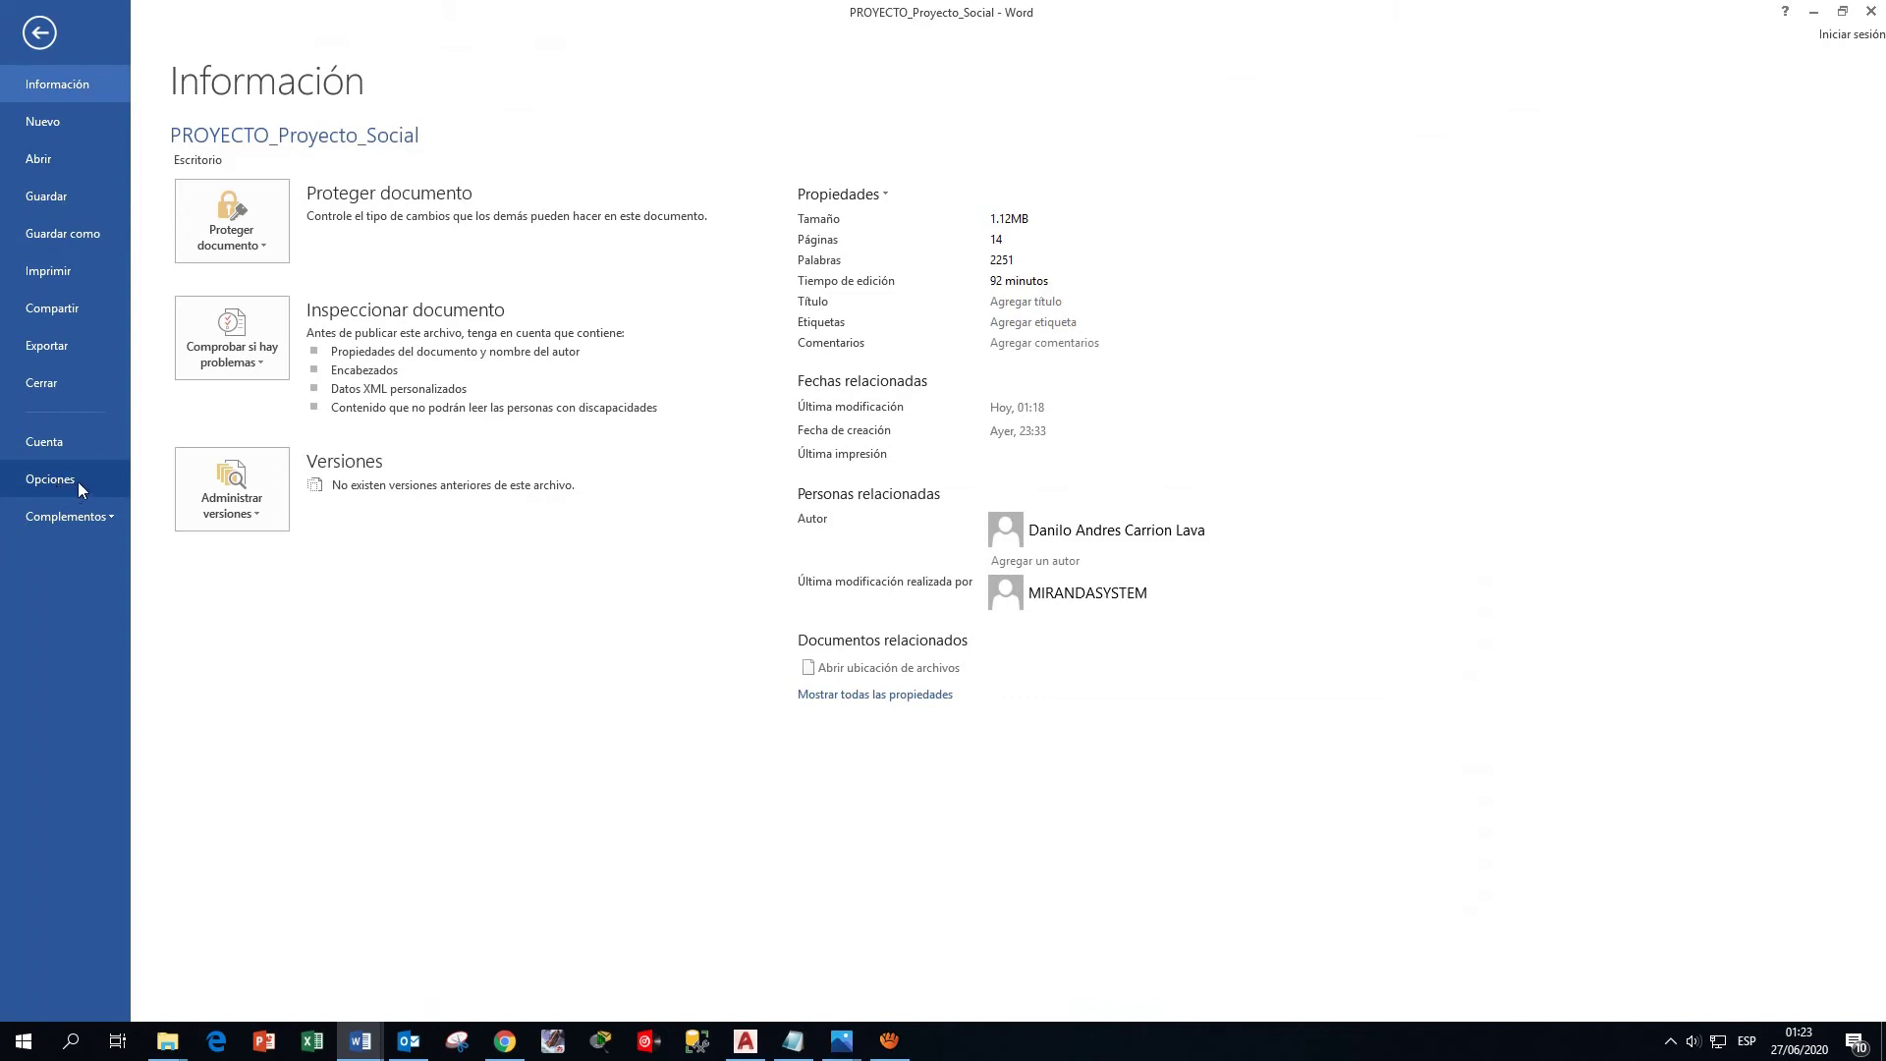
pyautogui.click(78, 482)
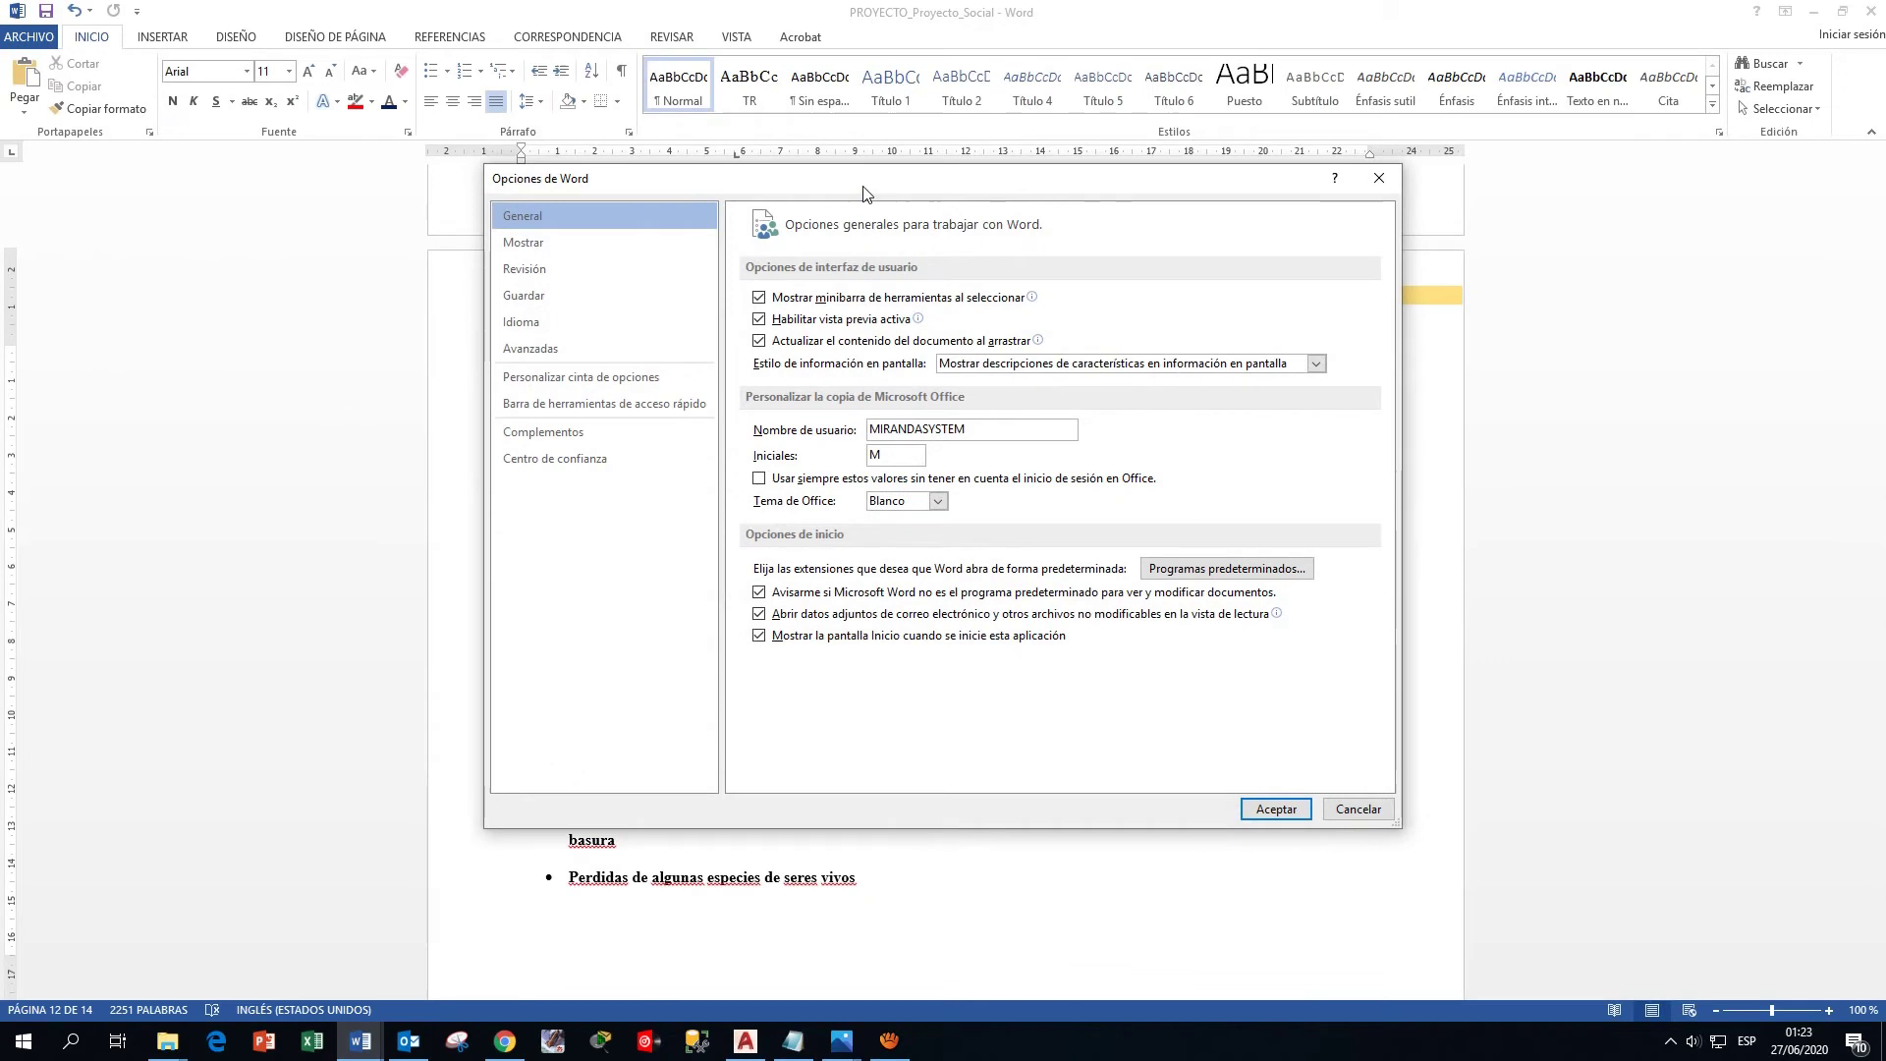
pyautogui.moveTo(863, 193); pyautogui.dragTo(800, 178)
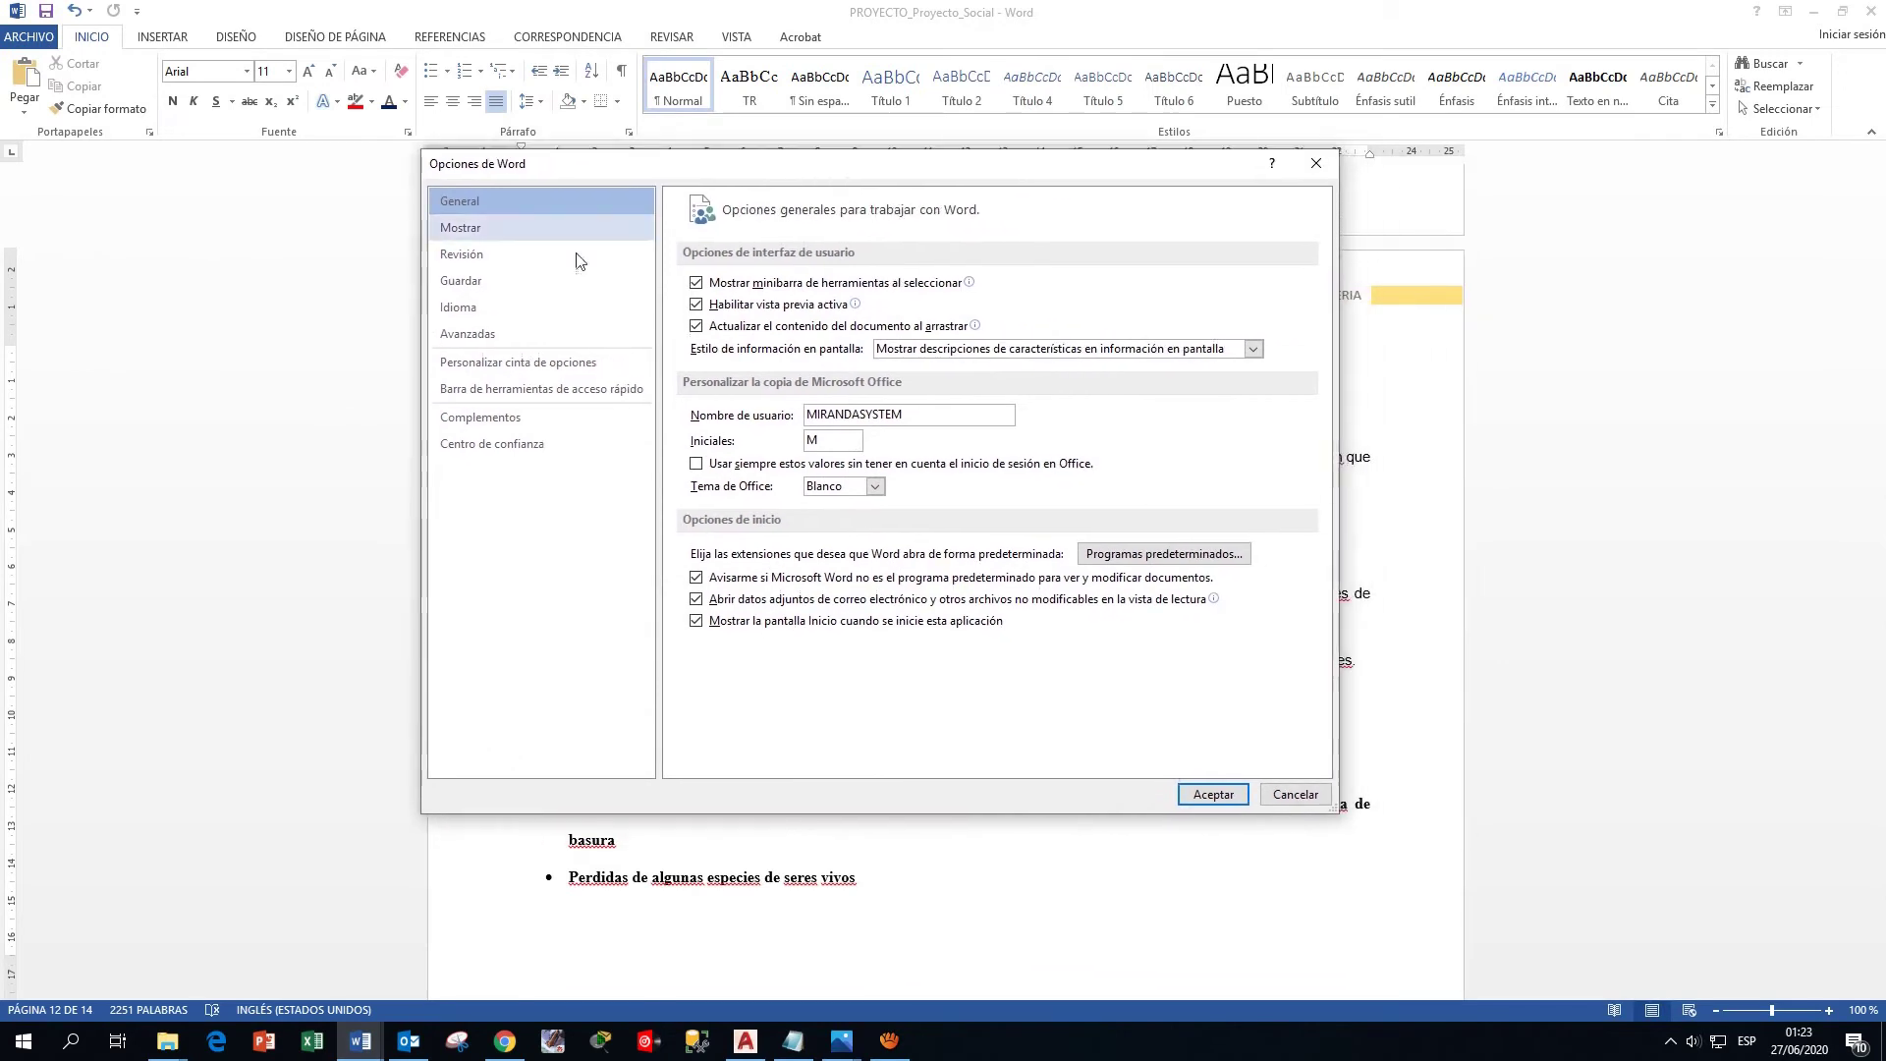
pyautogui.click(492, 254)
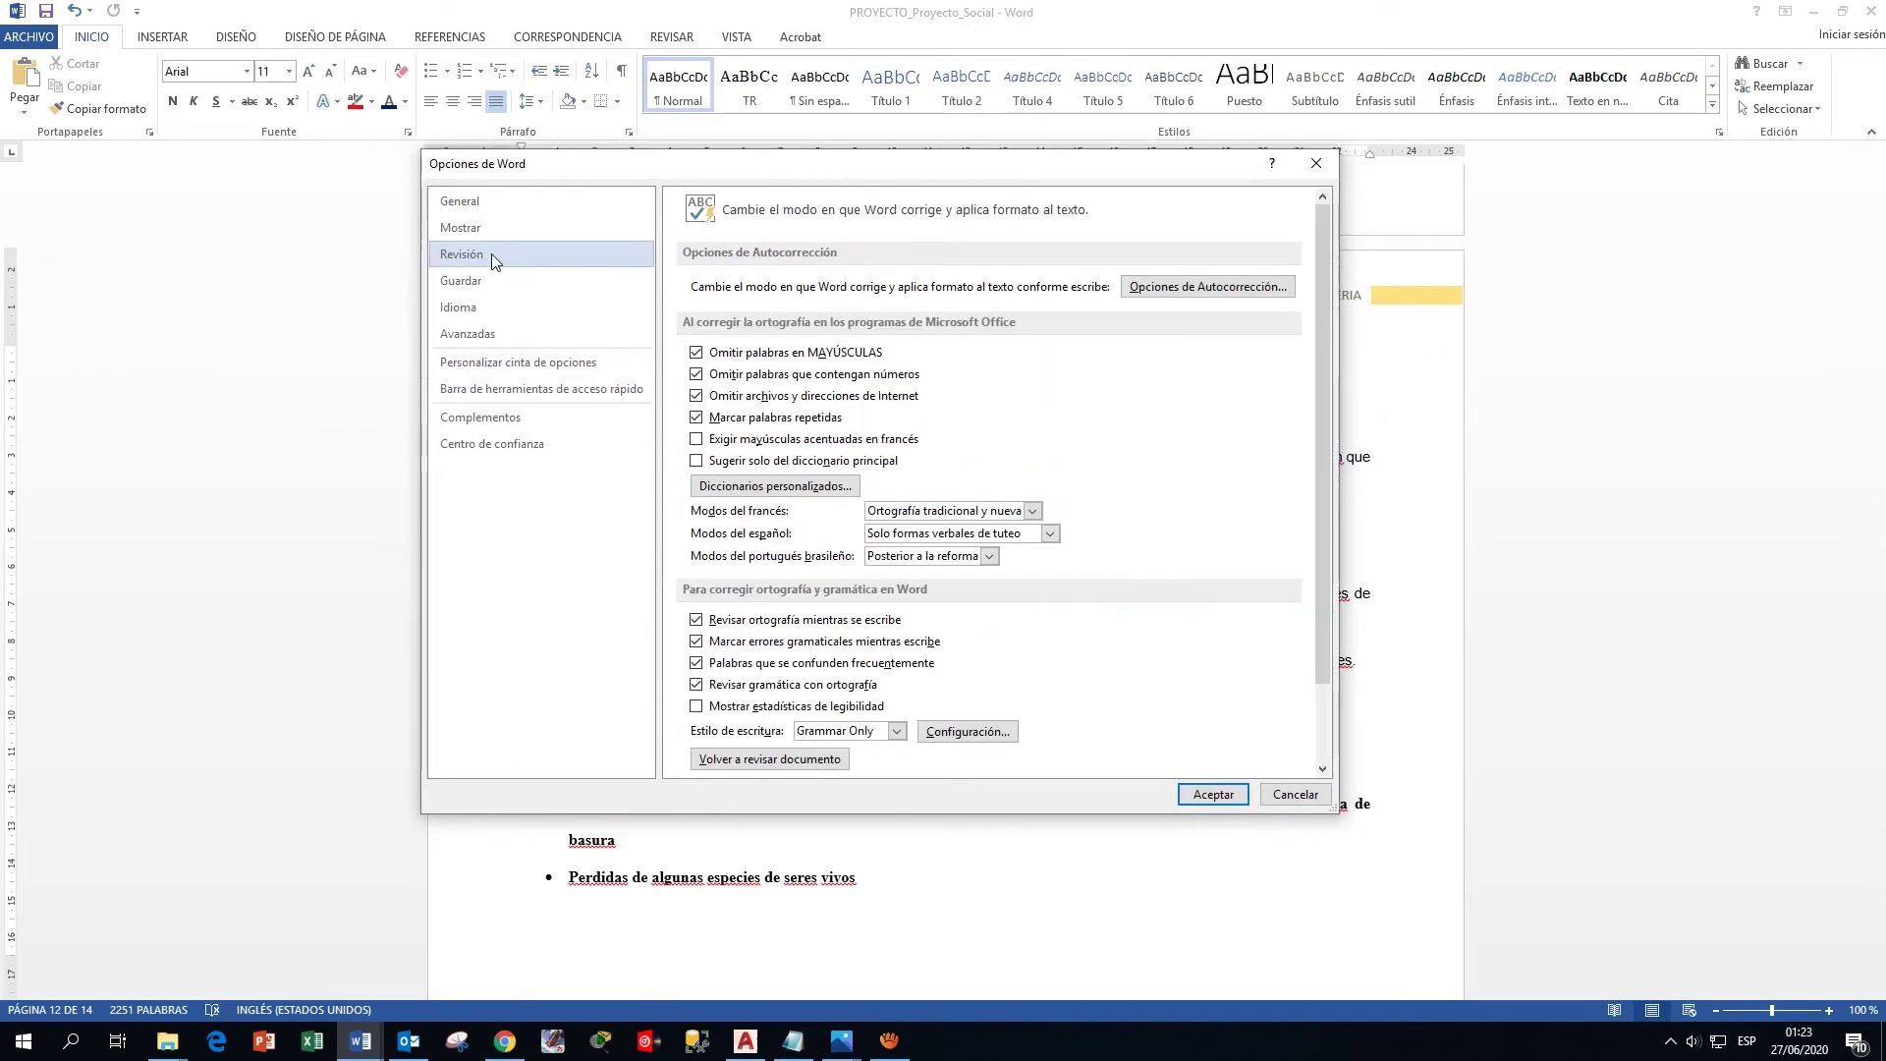
pyautogui.moveTo(912, 184); pyautogui.dragTo(893, 156)
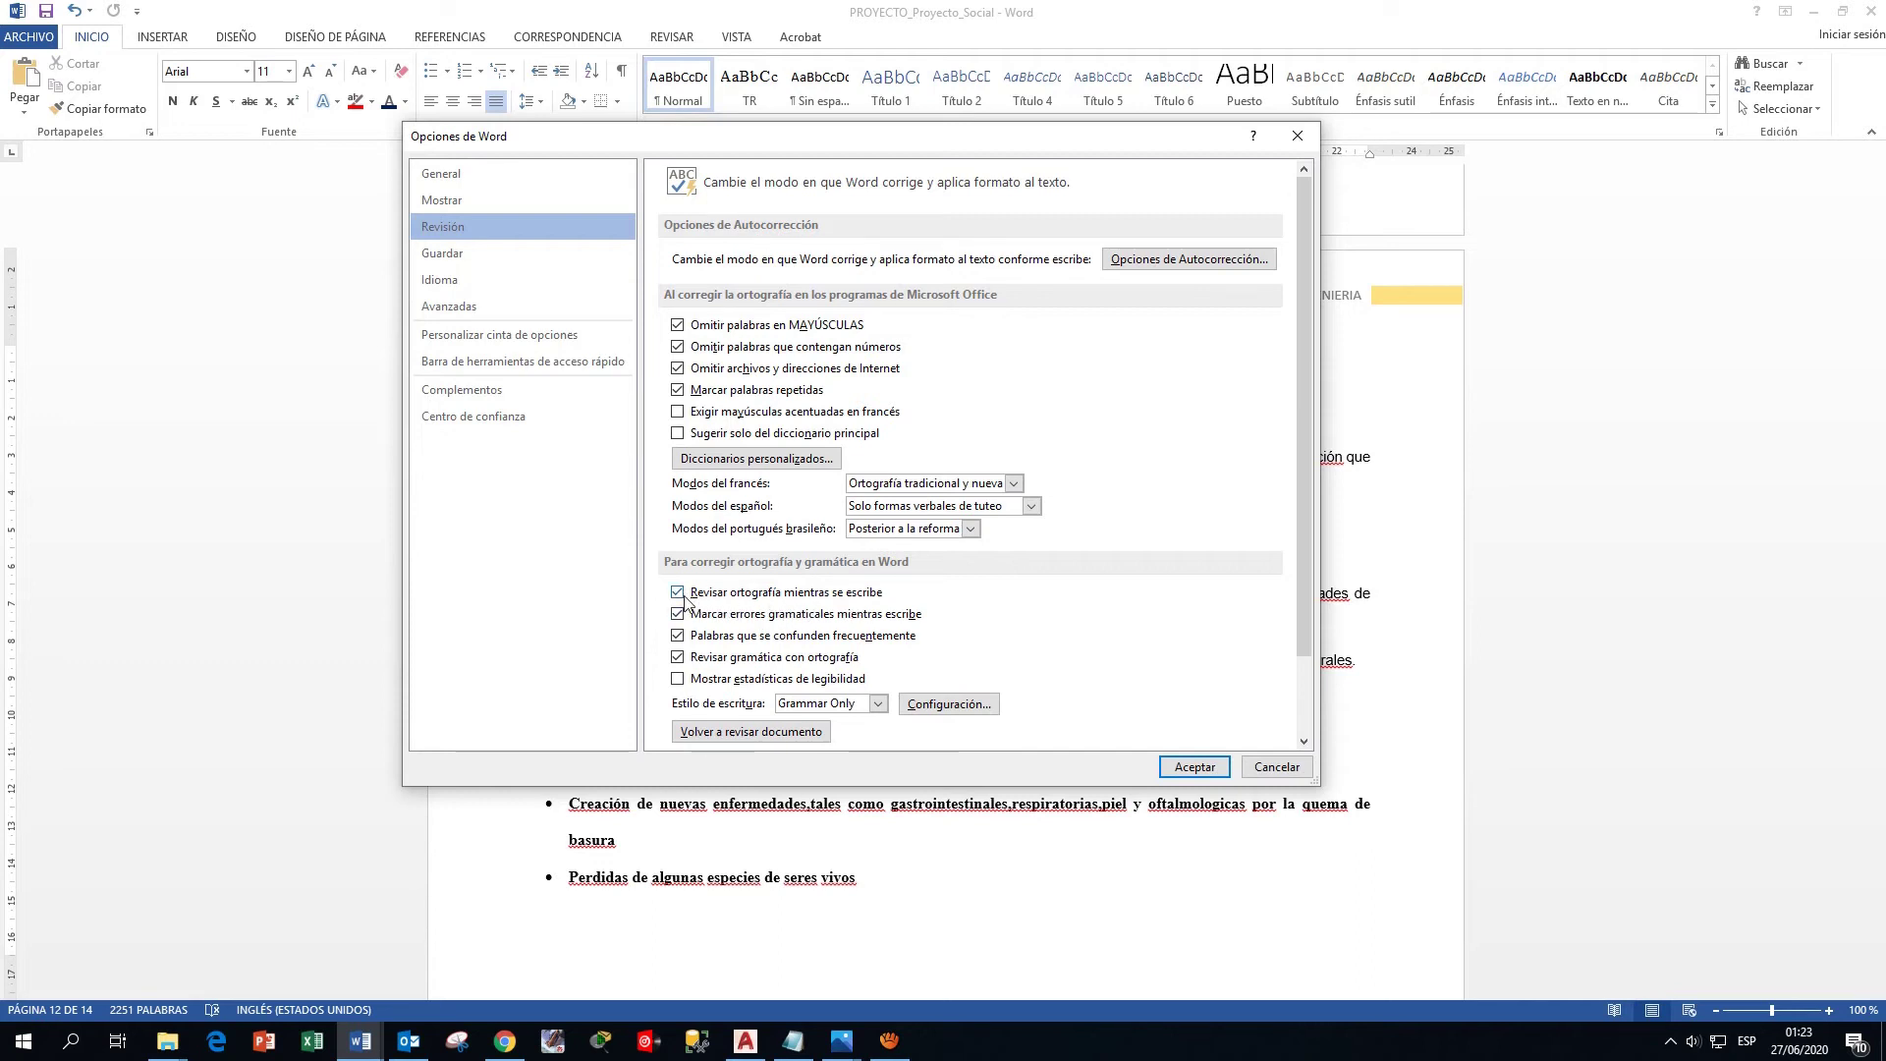
pyautogui.click(679, 594)
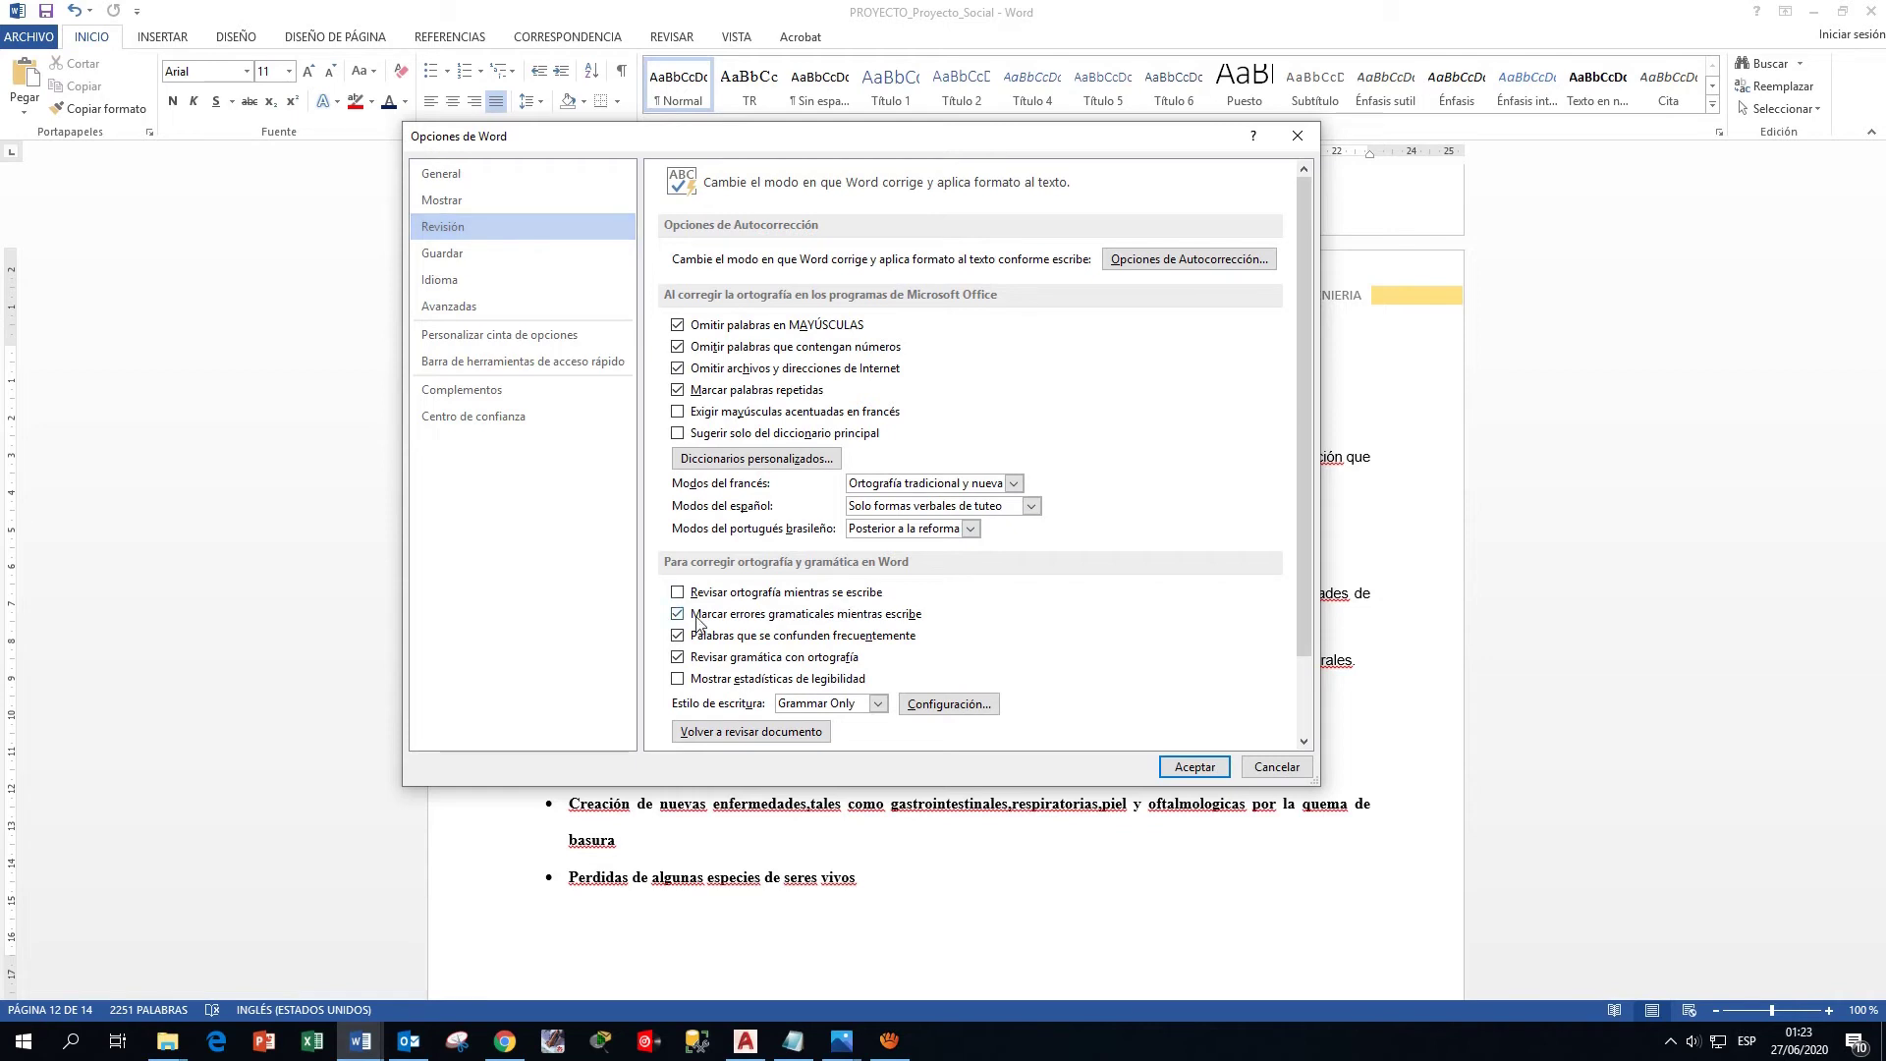
# Confirm Word Options with Aceptar and verify section 4 shows no red spelling underlines.
pyautogui.click(1200, 774)
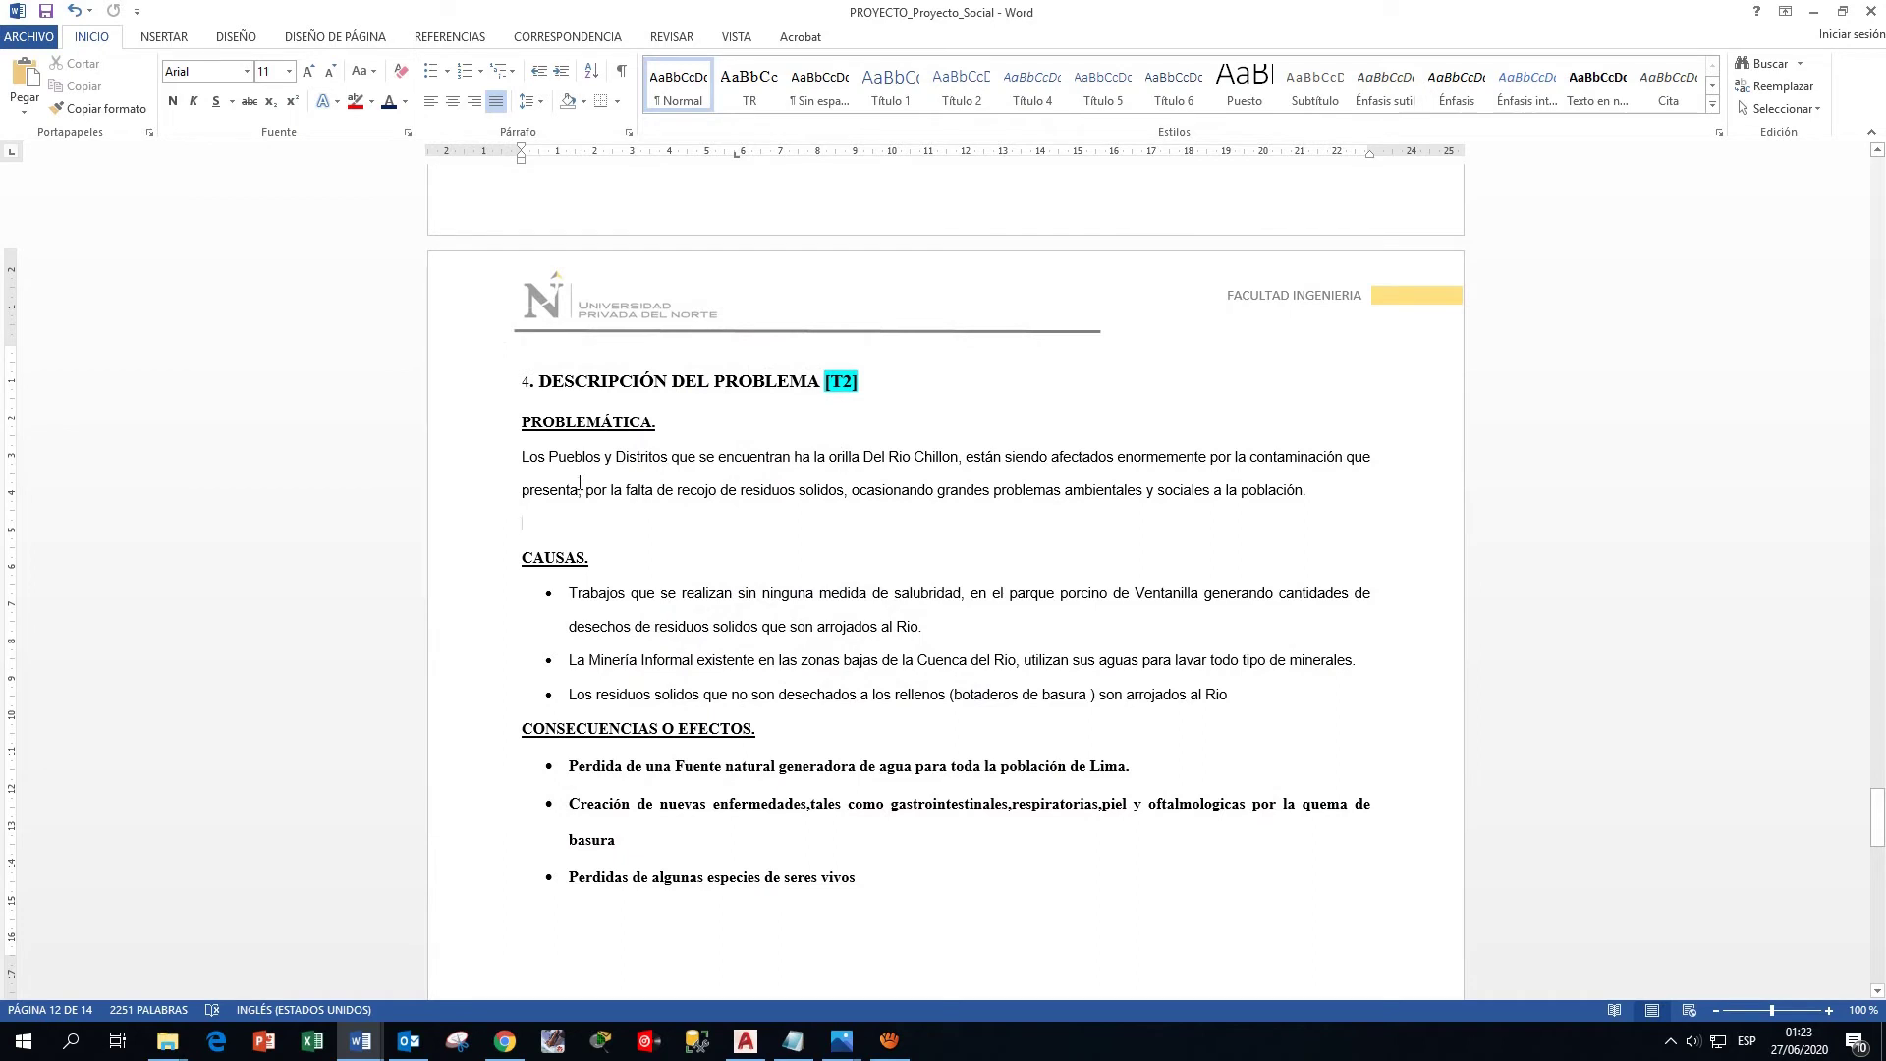
pyautogui.click(602, 521)
pyautogui.scroll(-1, 1001, 623)
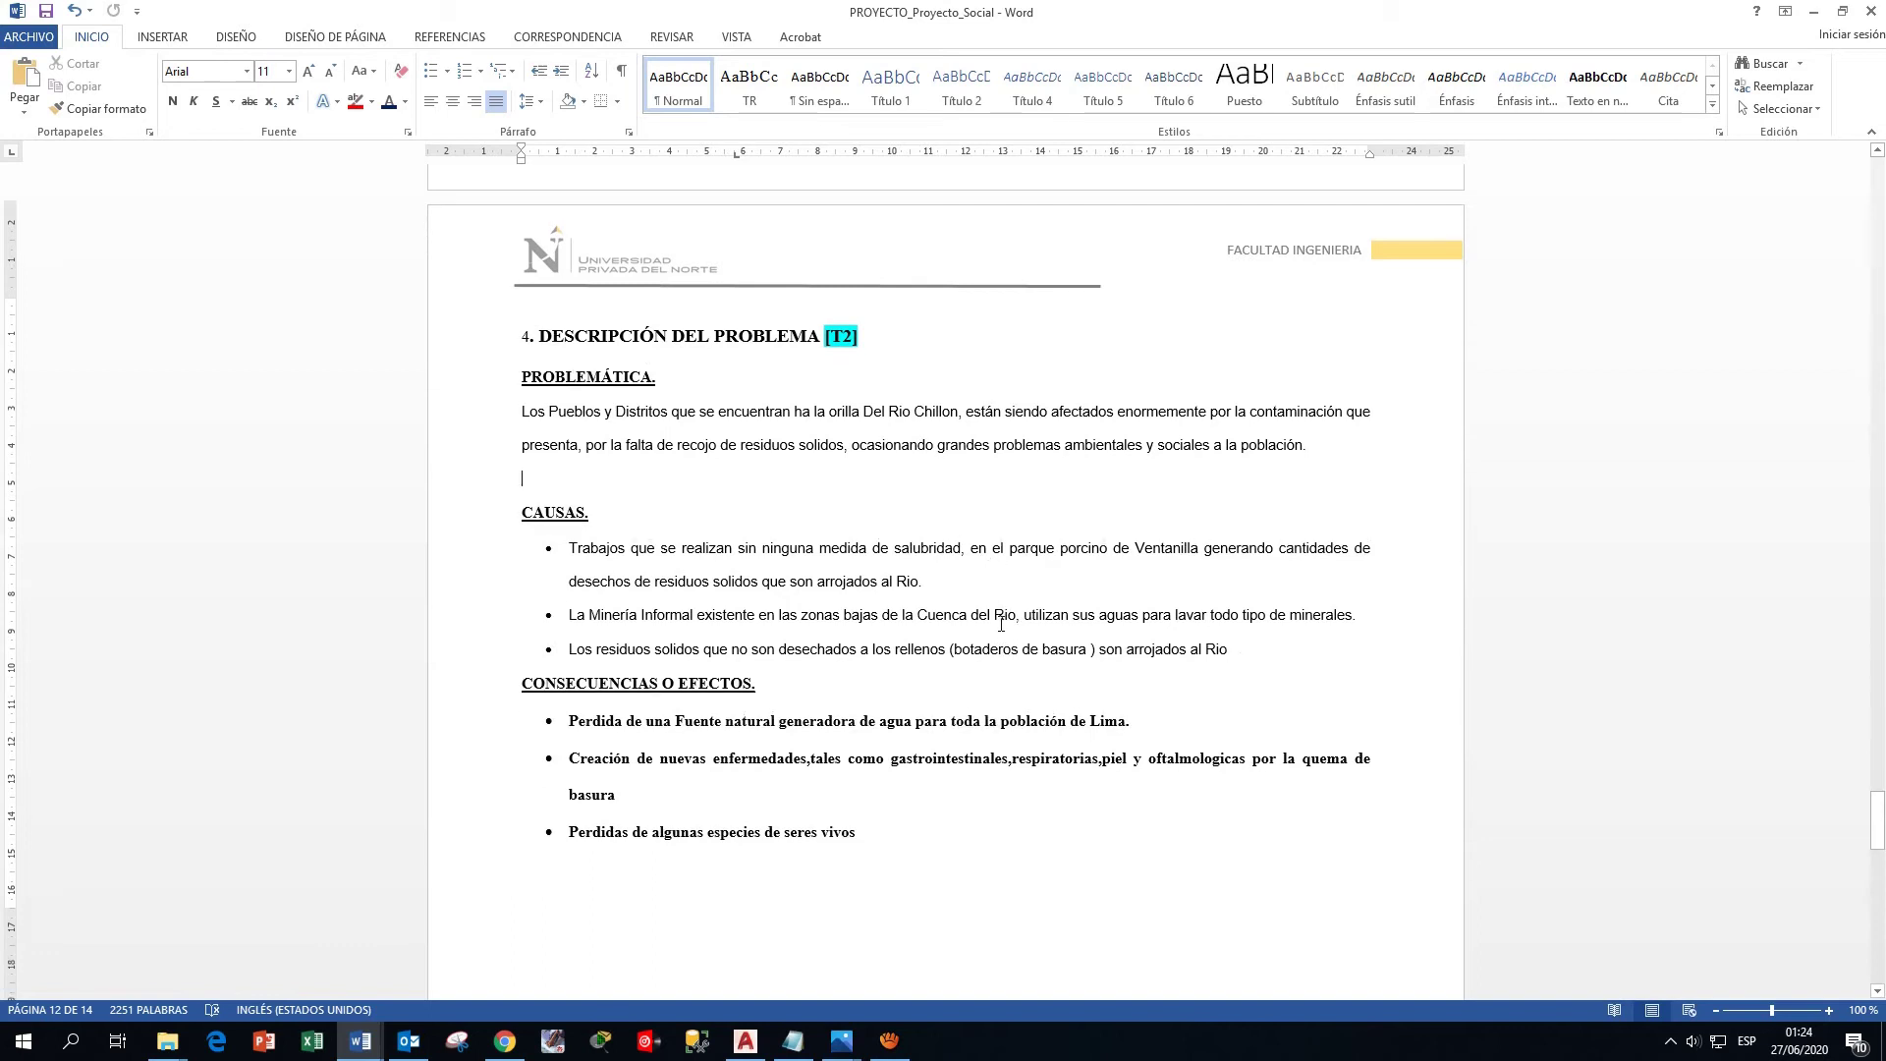